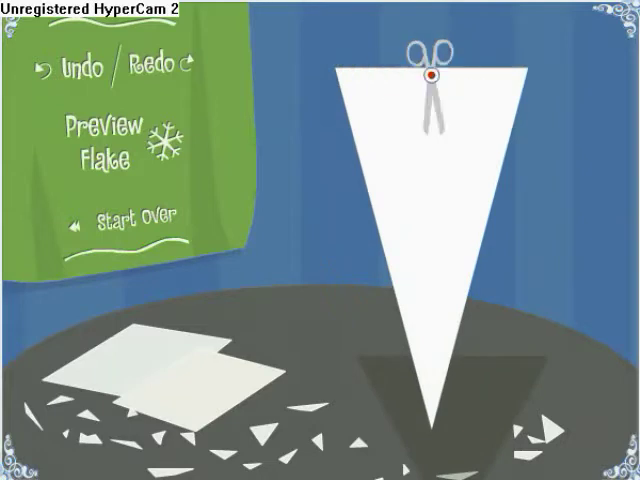
Cut a notch down from the paper's top edge, then undo it
{"action": "left_click", "coordinate": [438, 68]}
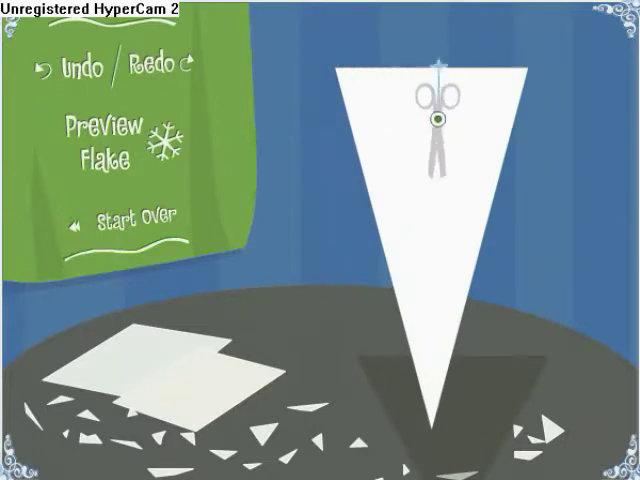
{"action": "left_click", "coordinate": [437, 118]}
{"action": "left_click", "coordinate": [409, 119]}
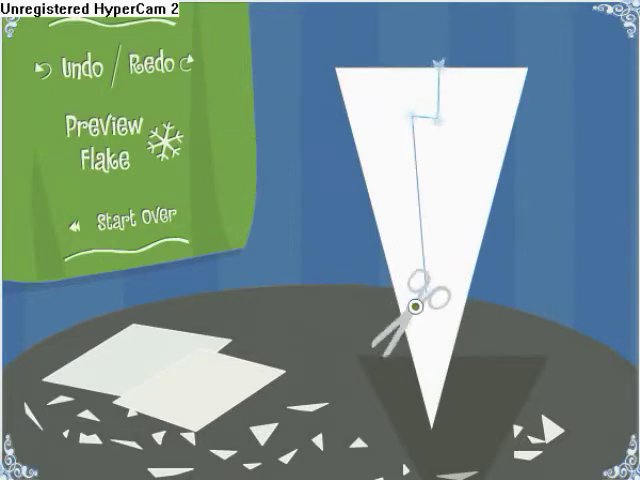
{"action": "left_click", "coordinate": [411, 313]}
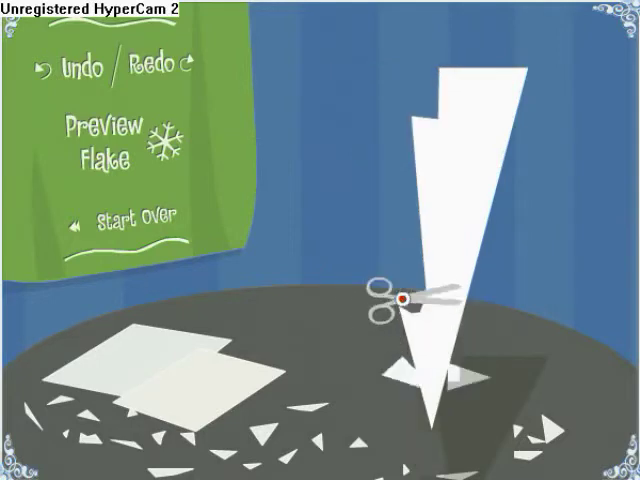
{"action": "key", "text": "ctrl+z"}
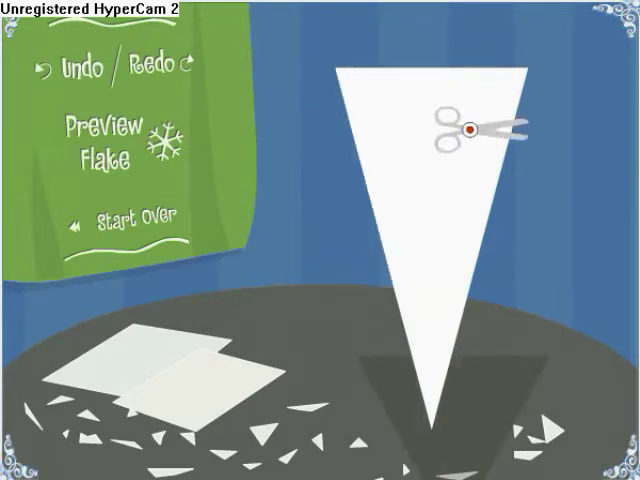
Cut away a strip along the paper's left edge
{"action": "left_click", "coordinate": [343, 109]}
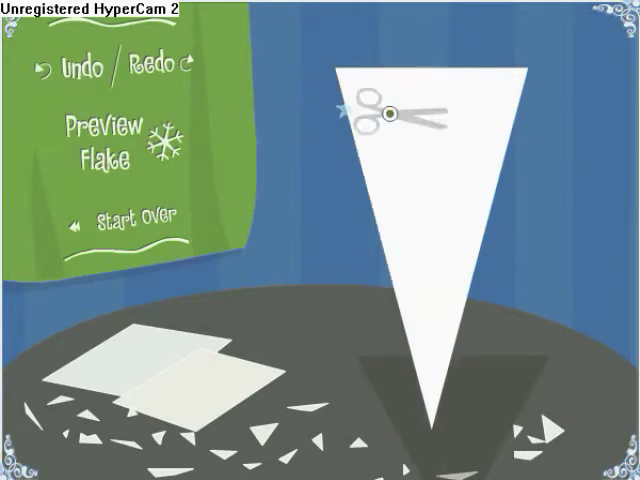
{"action": "left_click", "coordinate": [386, 104]}
{"action": "left_click", "coordinate": [391, 192]}
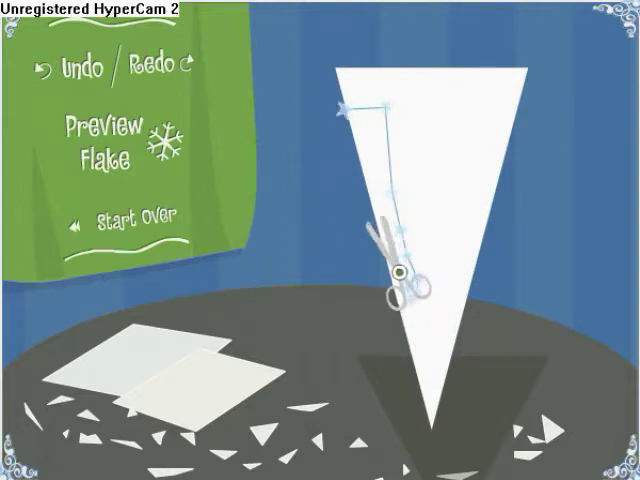
{"action": "left_click", "coordinate": [386, 257]}
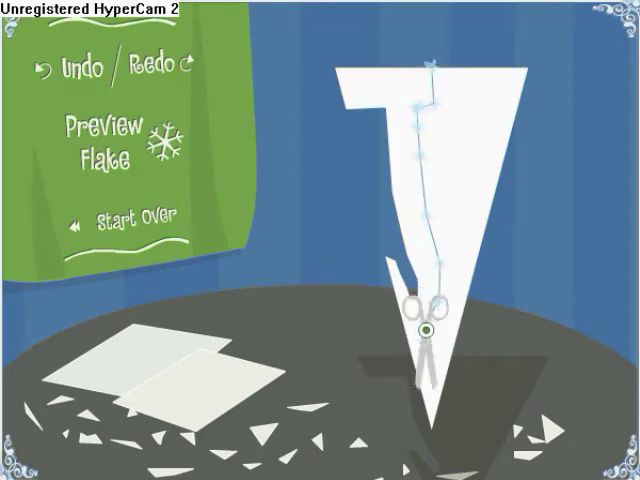
{"action": "left_click", "coordinate": [429, 343]}
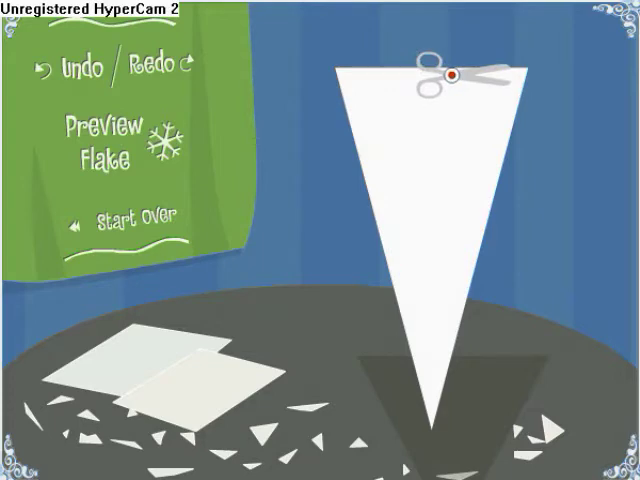
Cut away the right-hand piece of the folded paper
{"action": "left_click", "coordinate": [519, 102]}
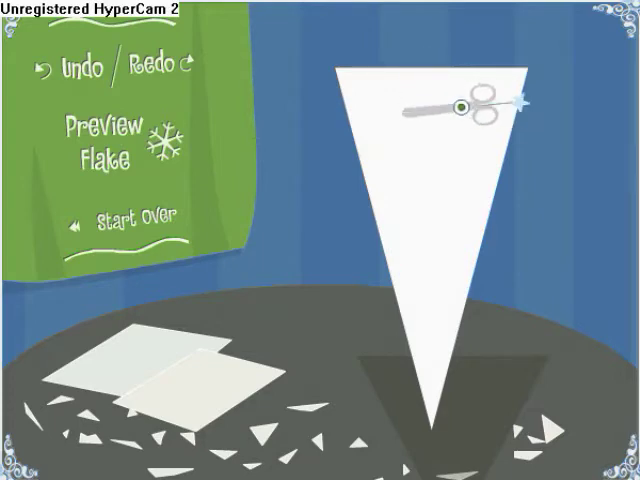
{"action": "left_click", "coordinate": [461, 106]}
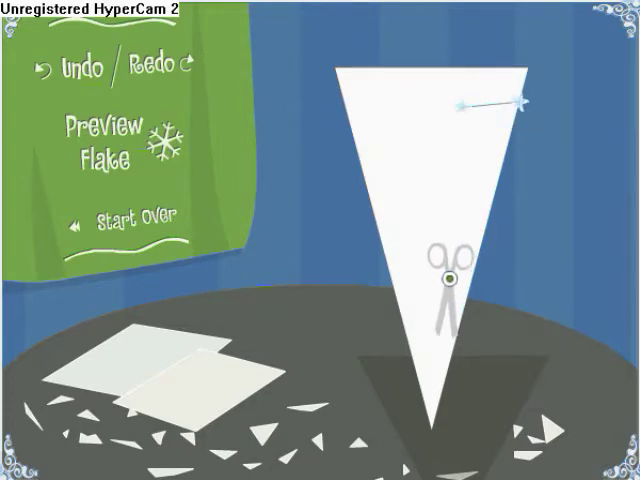
{"action": "left_click", "coordinate": [443, 330]}
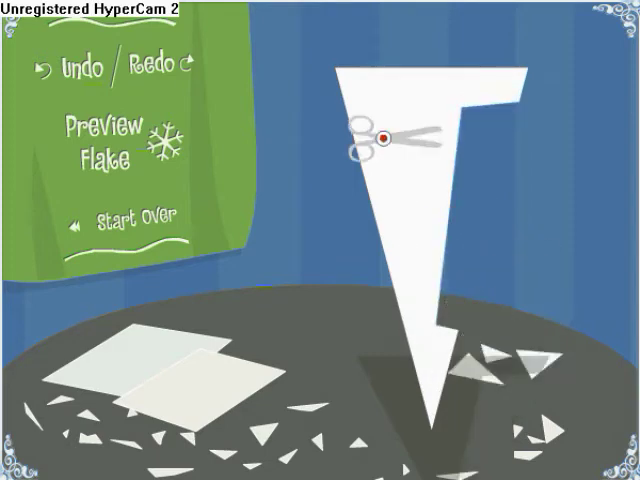
Trim the left side into a T shape, notch the lower edge, and preview the snowflake
{"action": "left_click", "coordinate": [343, 107]}
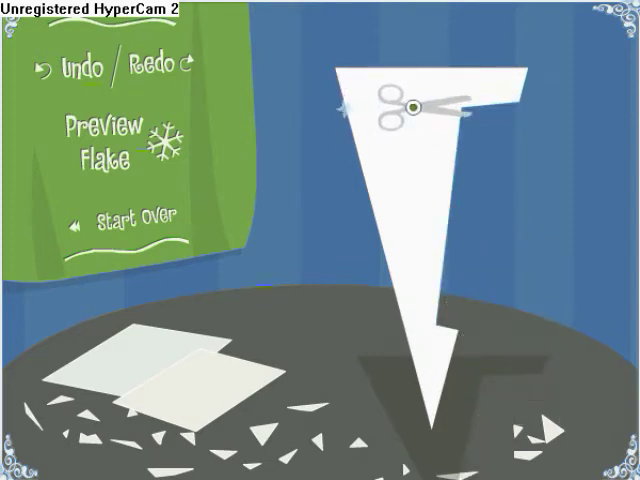
{"action": "left_click", "coordinate": [416, 116]}
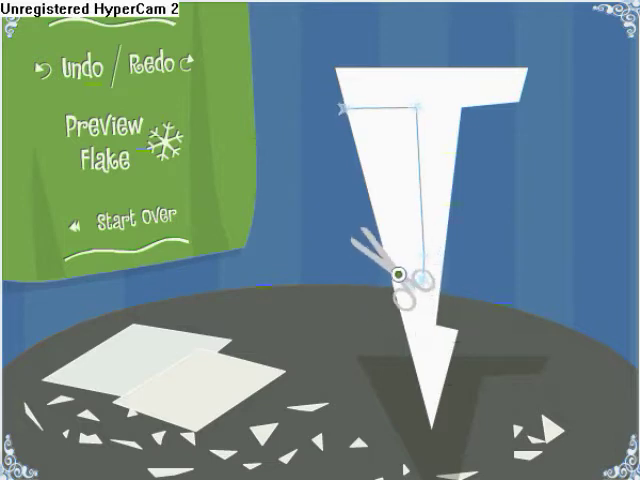
{"action": "left_click", "coordinate": [398, 274]}
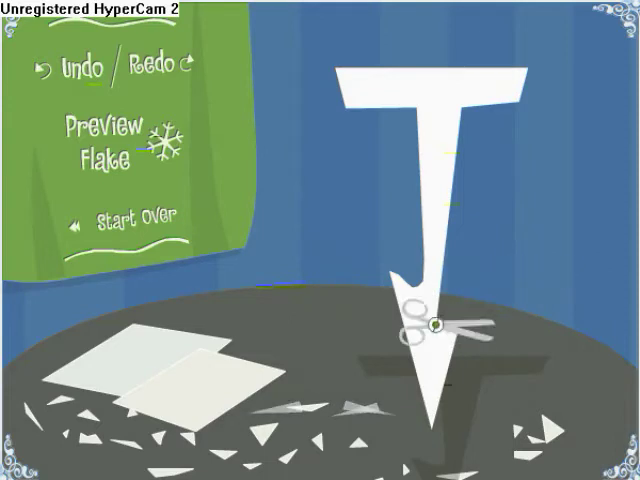
{"action": "left_click", "coordinate": [396, 297]}
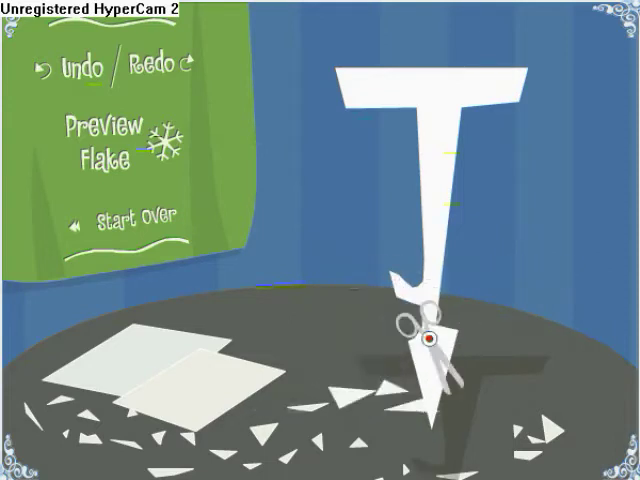
{"action": "left_click", "coordinate": [105, 140]}
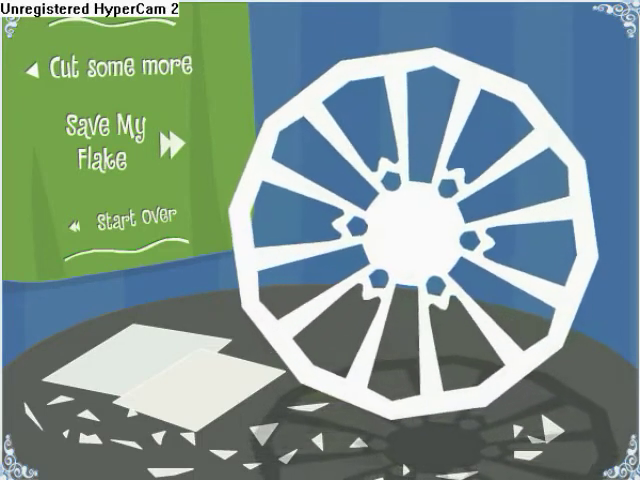
Use 'Cut some more' to return to the full, uncut folded triangle
{"action": "left_click", "coordinate": [110, 66]}
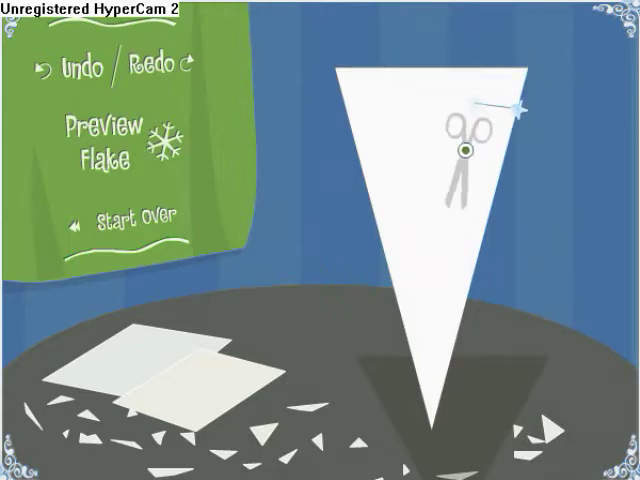
Cut notches on the right and upper-left edges, then undo the side notches
{"action": "left_click", "coordinate": [471, 164]}
{"action": "left_click", "coordinate": [497, 167]}
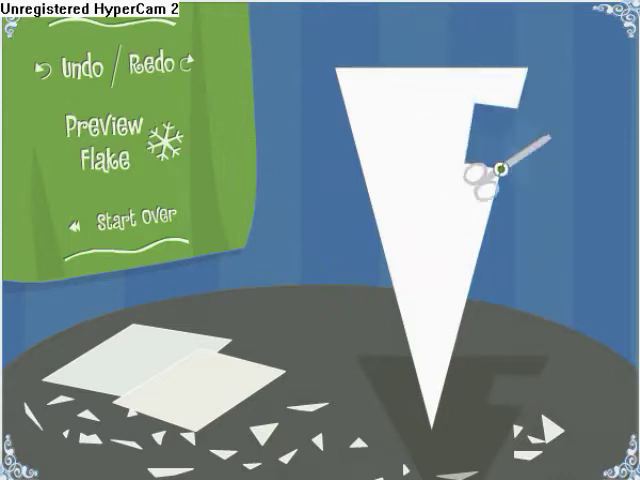
{"action": "left_click", "coordinate": [344, 109]}
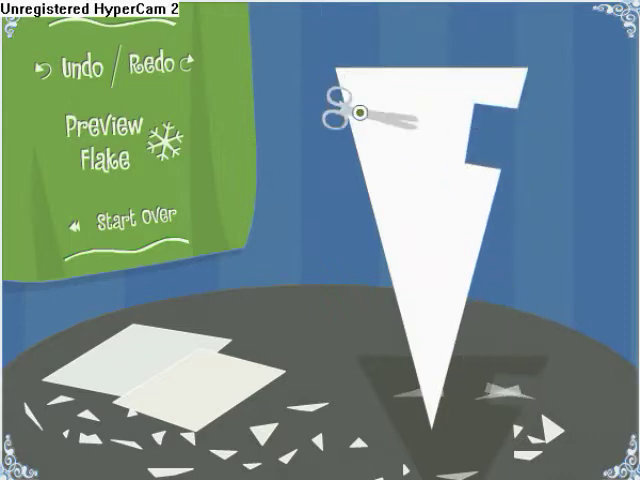
{"action": "left_click", "coordinate": [407, 152]}
{"action": "left_click", "coordinate": [361, 169]}
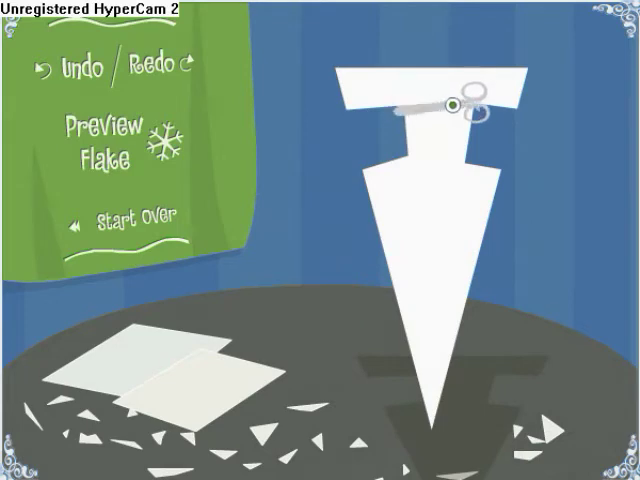
{"action": "left_click", "coordinate": [453, 143]}
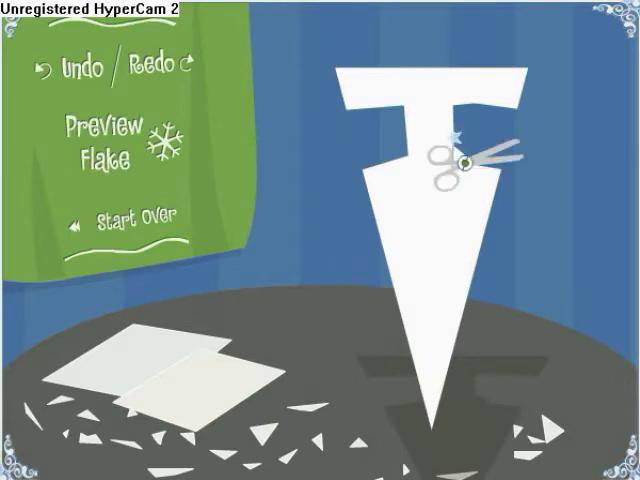
{"action": "key", "text": "ctrl+z"}
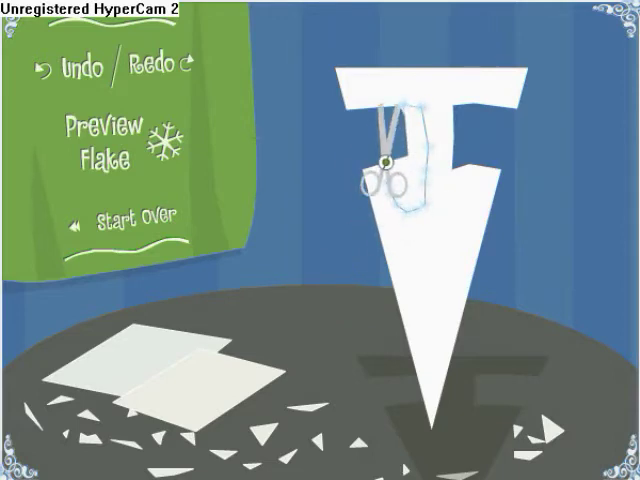
Cut the J-shaped notch and trim two pieces from the right side
{"action": "left_click", "coordinate": [385, 162]}
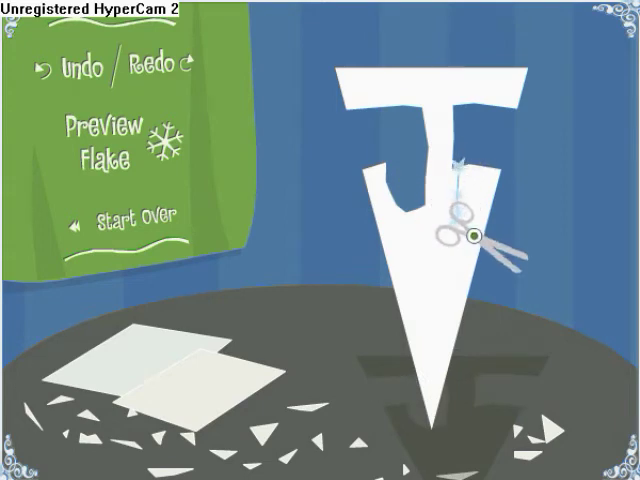
{"action": "left_click", "coordinate": [474, 236]}
{"action": "left_click", "coordinate": [458, 165]}
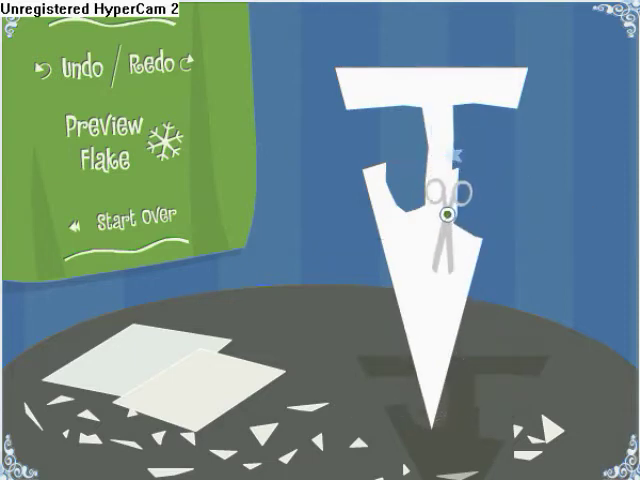
{"action": "left_click", "coordinate": [455, 218]}
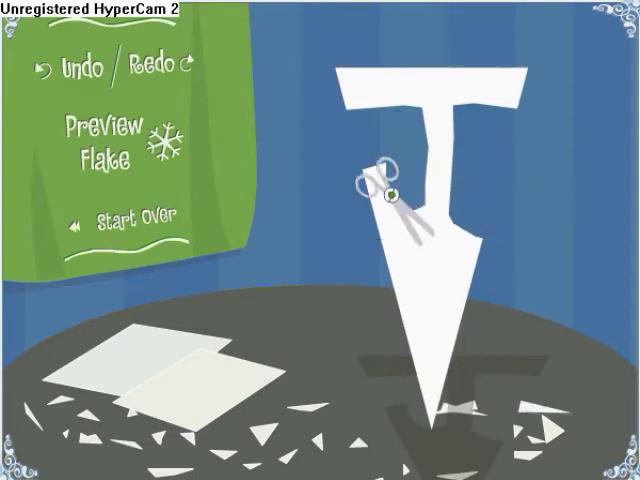
Cut C-shaped notches on the edges and near the lower tip, then unfold the snowflake
{"action": "left_click", "coordinate": [415, 212]}
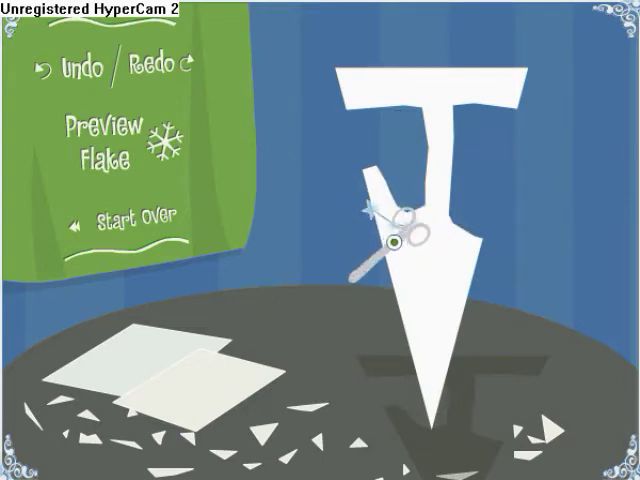
{"action": "left_click", "coordinate": [487, 261]}
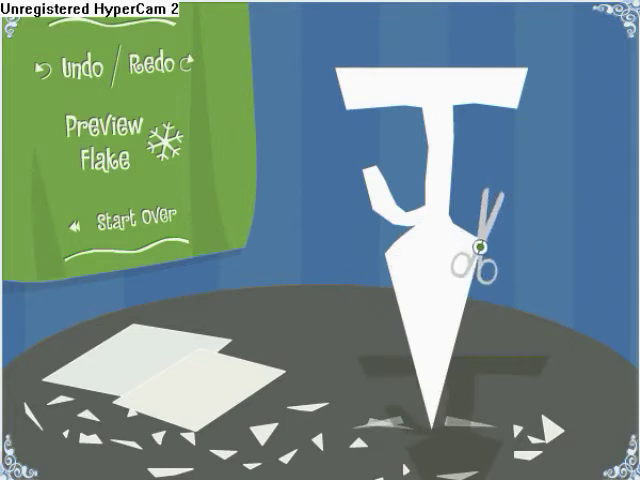
{"action": "left_click", "coordinate": [478, 250]}
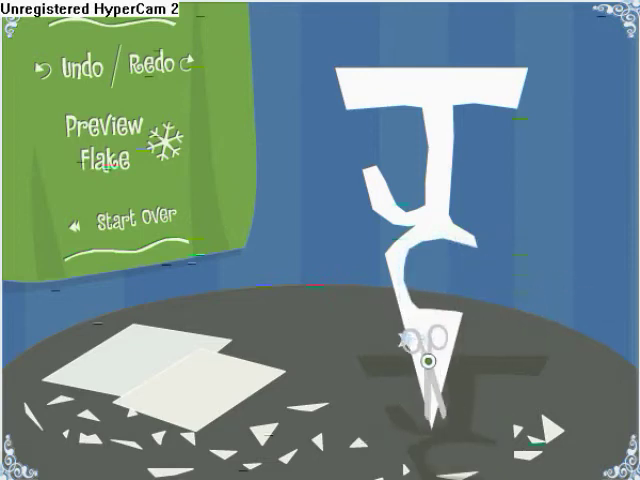
{"action": "left_click_drag", "start_coordinate": [419, 374], "coordinate": [452, 347]}
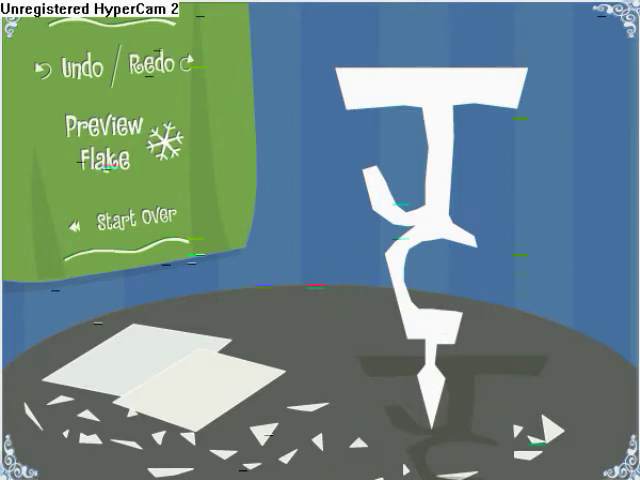
{"action": "left_click", "coordinate": [105, 140]}
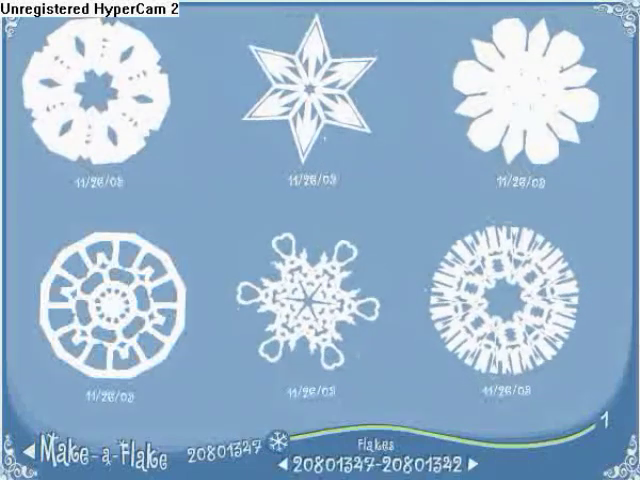
Page through six successive Flakes ranges in the gallery
{"action": "left_click", "coordinate": [475, 464]}
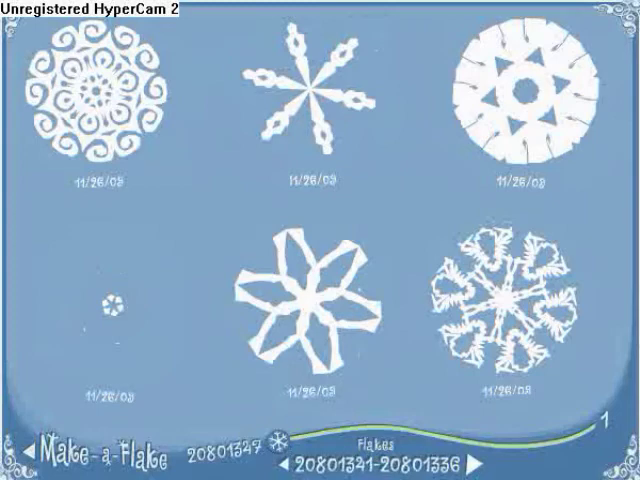
{"action": "left_click", "coordinate": [475, 464]}
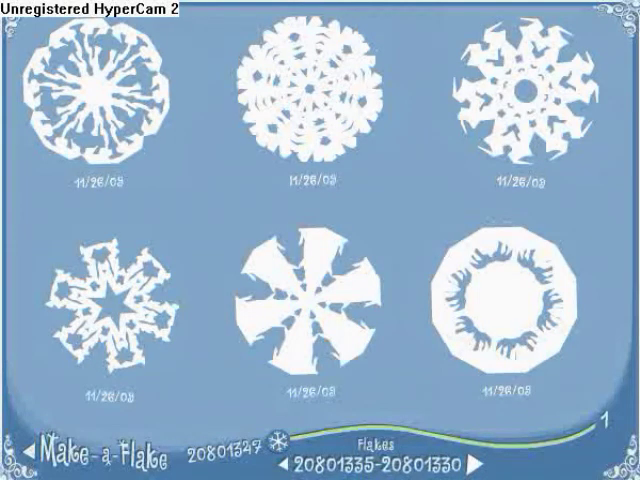
{"action": "left_click", "coordinate": [475, 464]}
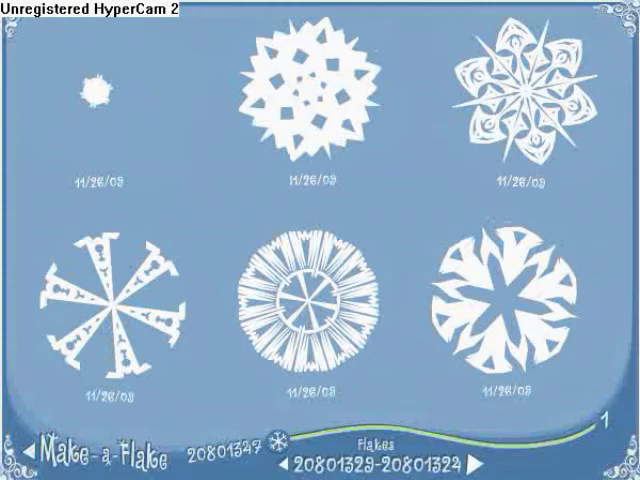
{"action": "left_click", "coordinate": [475, 464]}
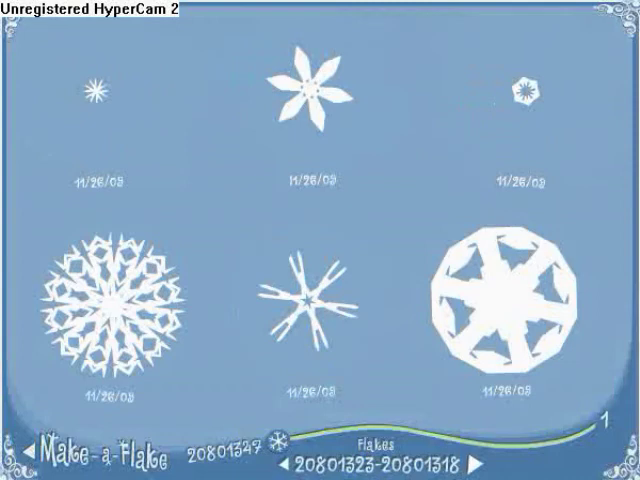
{"action": "left_click", "coordinate": [475, 464]}
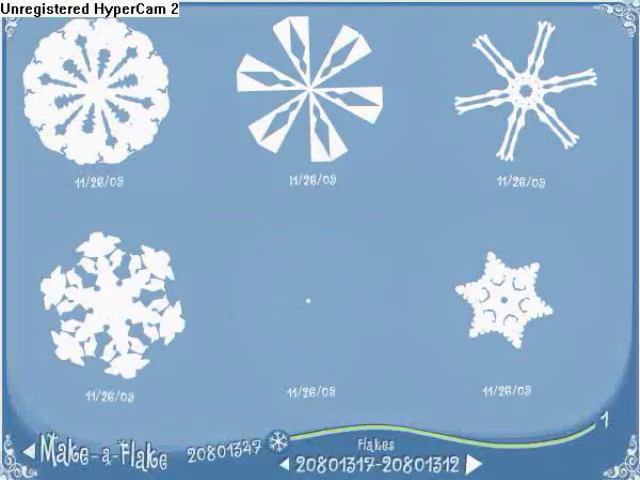
{"action": "left_click", "coordinate": [475, 464]}
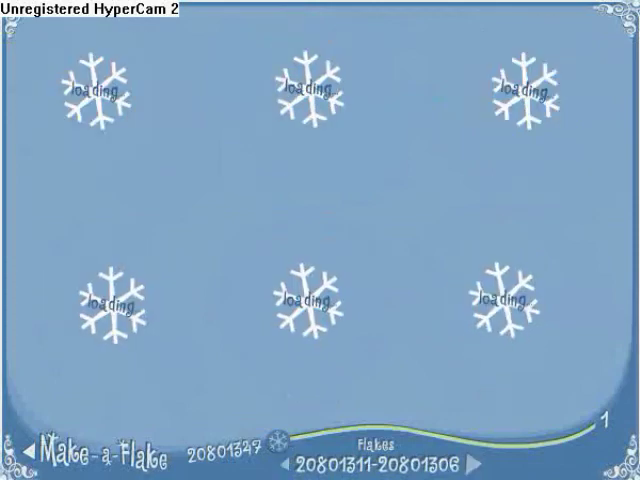